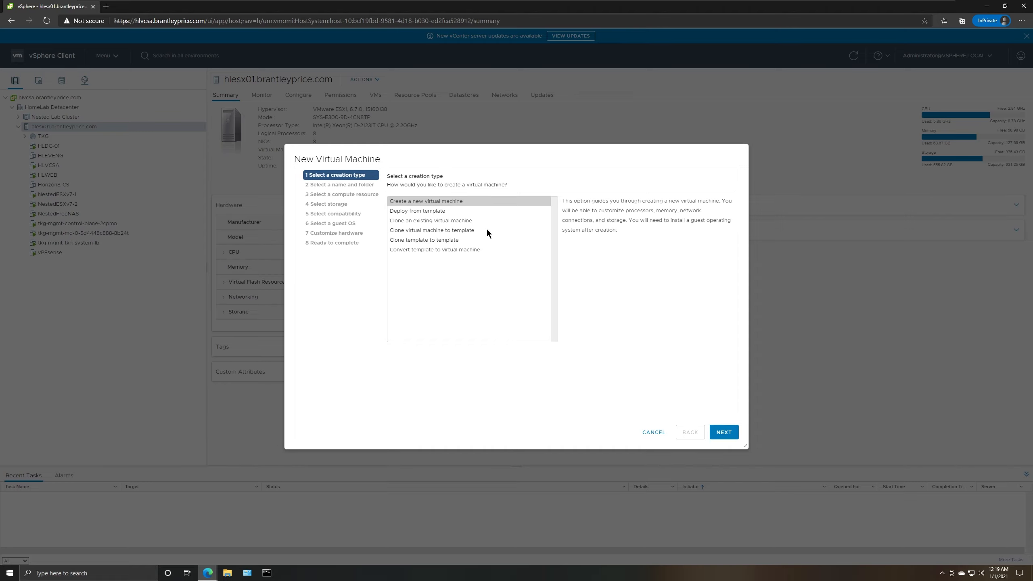
Choose to create a new virtual machine, name it Demo1 and place it in HomeLab Datacenter
click(724, 432)
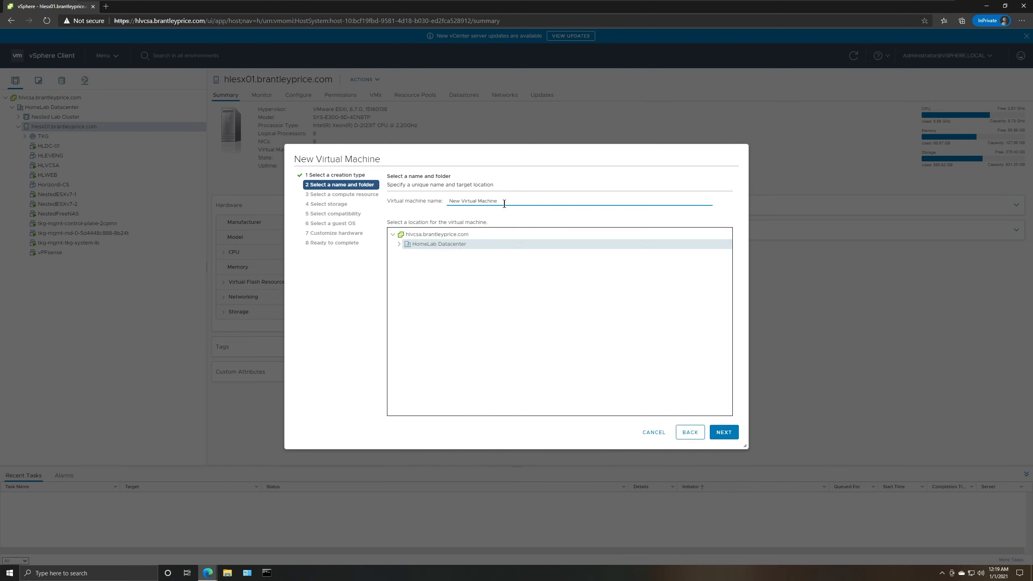
drag(504, 204, 437, 203)
key(BackSpace)
text(Demo1)
click(400, 245)
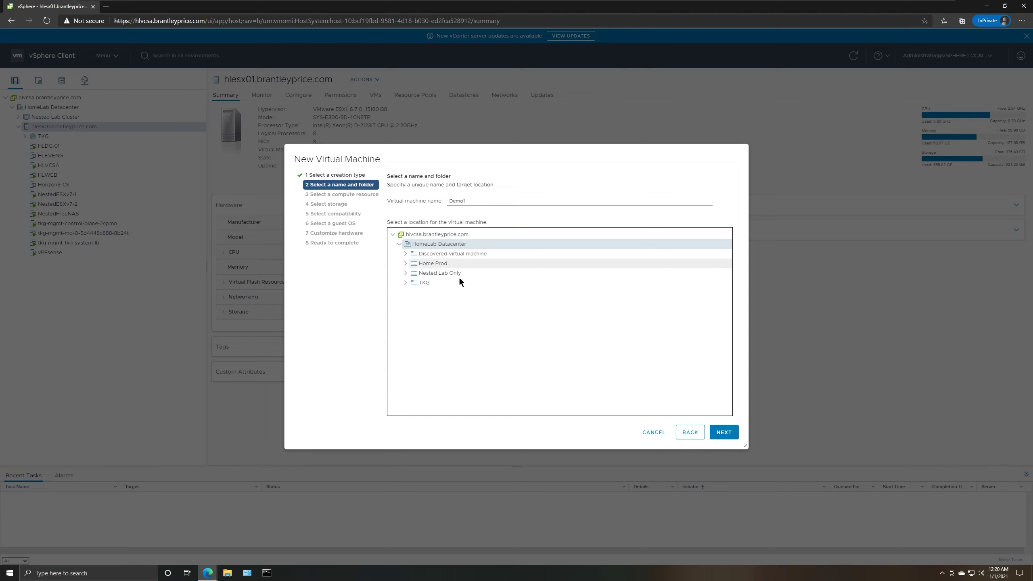
click(724, 433)
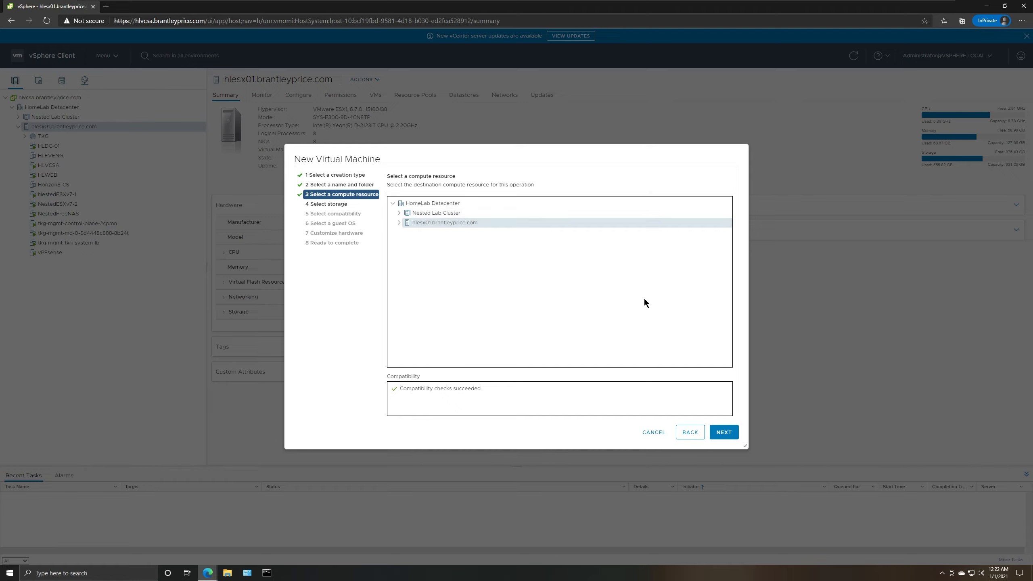
Accept the hlesx01 host as compute resource and select the ESX-NVME datastore for storage
click(715, 436)
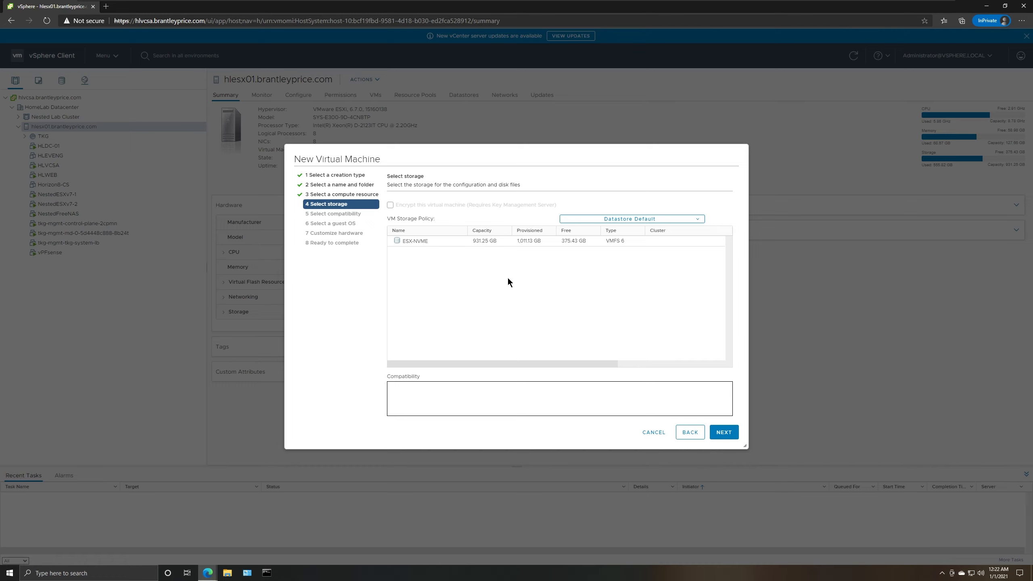
click(457, 241)
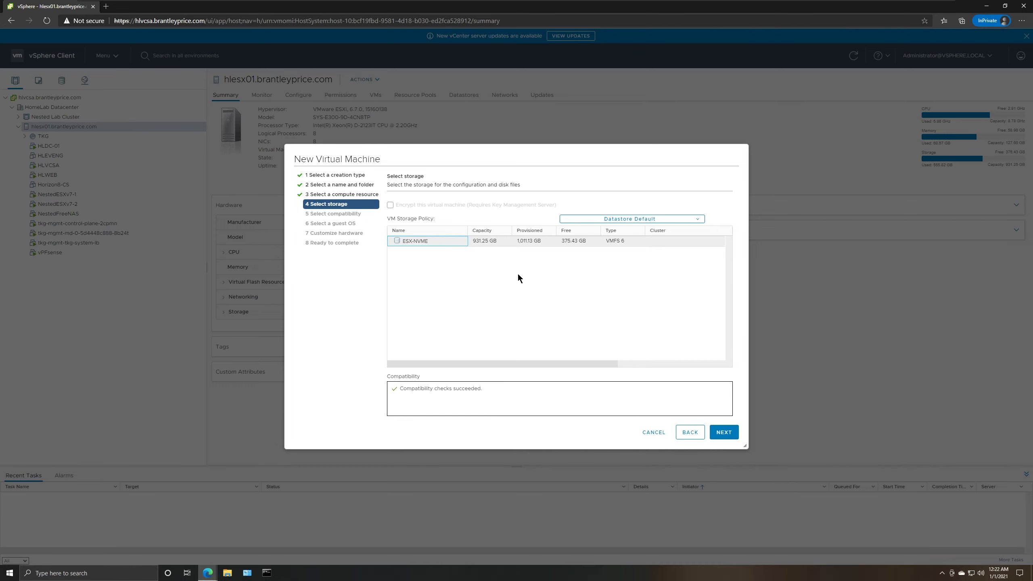
click(717, 434)
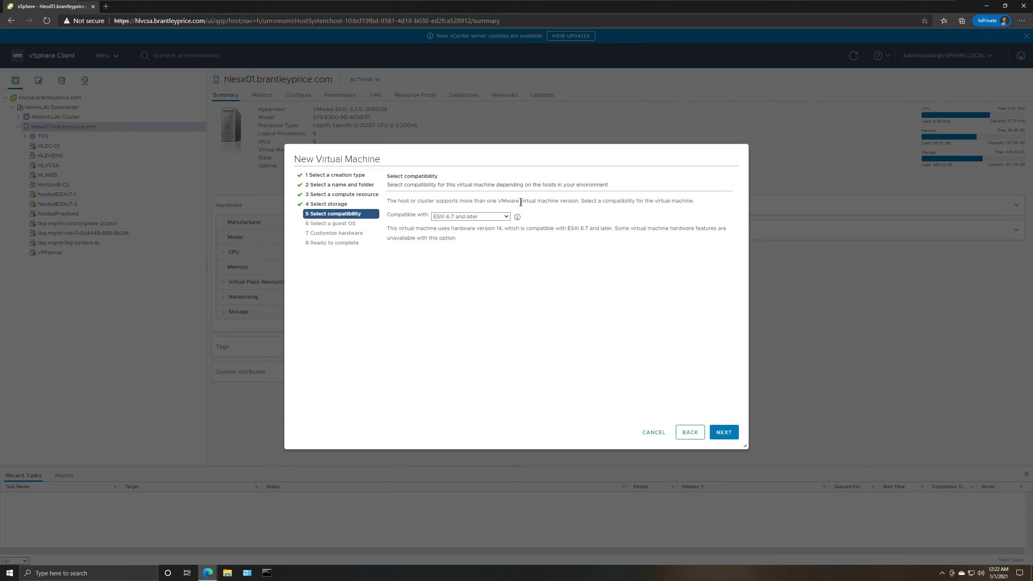
Review the compatibility options and keep the virtual machine compatible with ESXi 6.7 and later
click(507, 217)
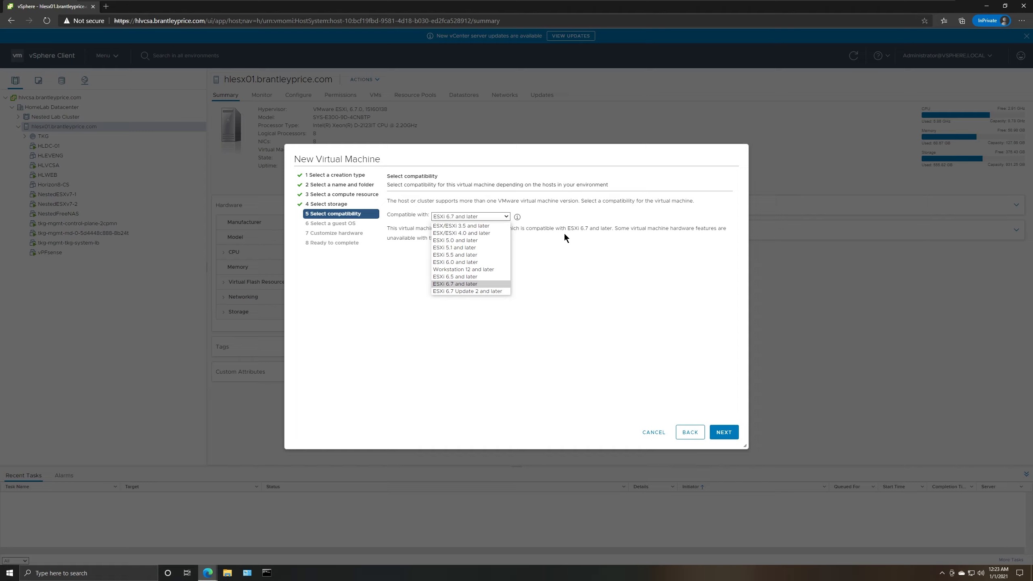
click(565, 235)
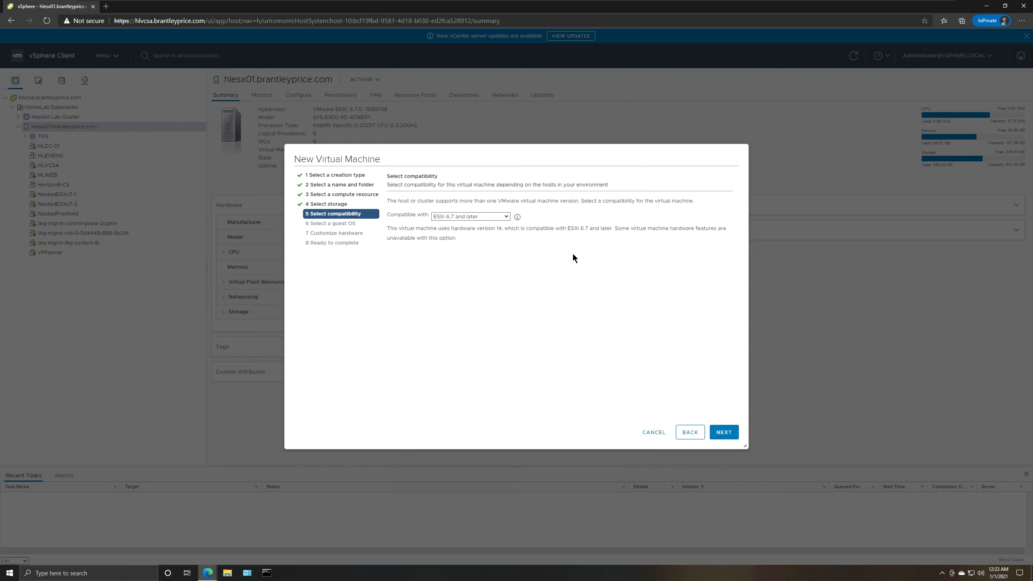
click(728, 434)
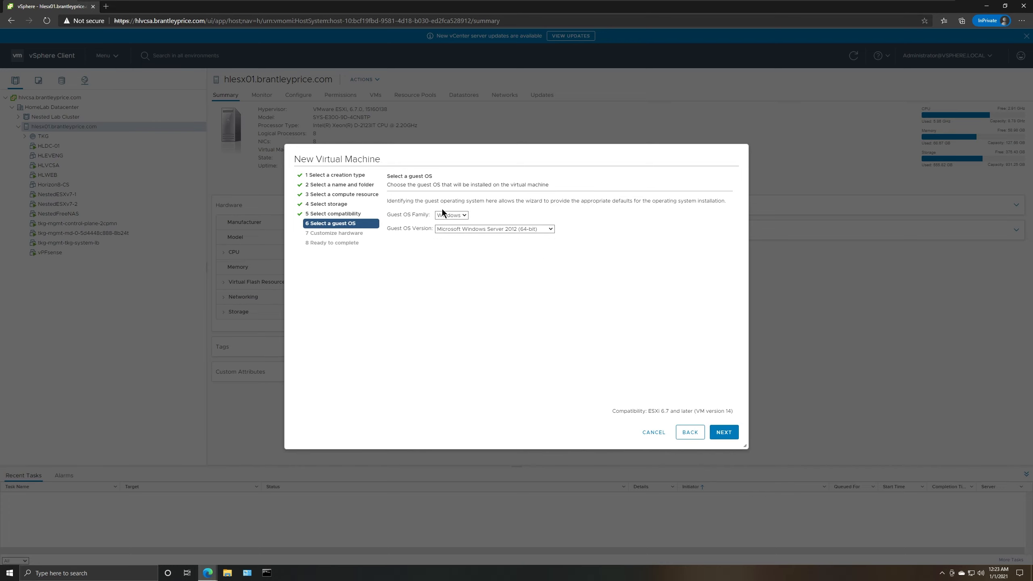
Set the guest OS family to Windows and the version to Microsoft Windows Server 2016 (64-bit)
click(464, 214)
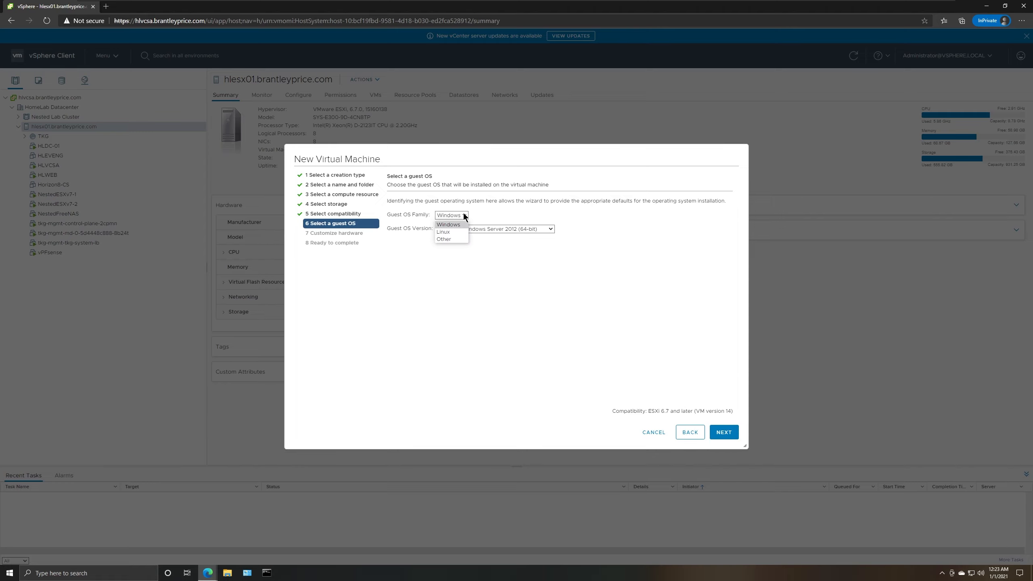
click(474, 239)
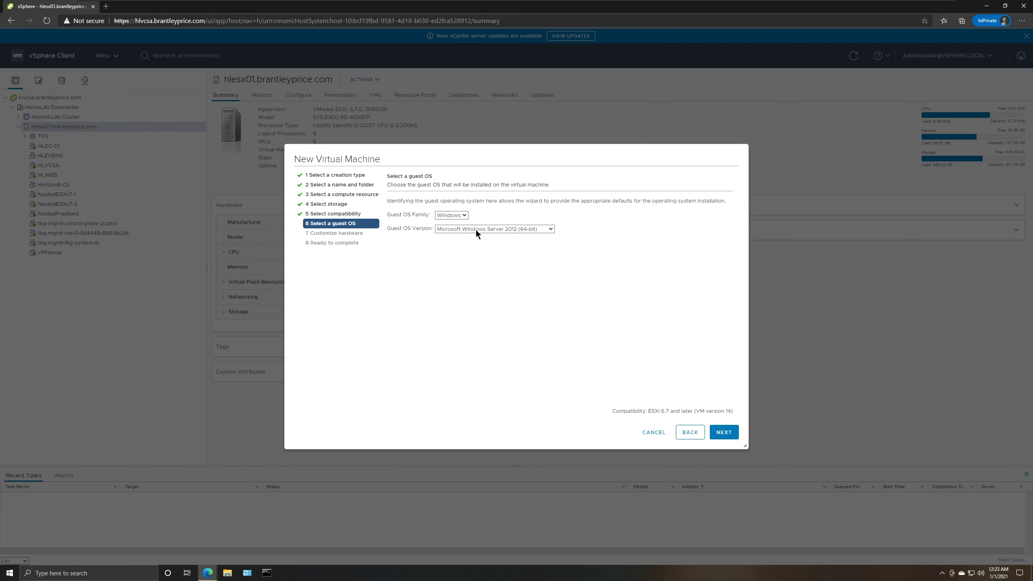
click(479, 230)
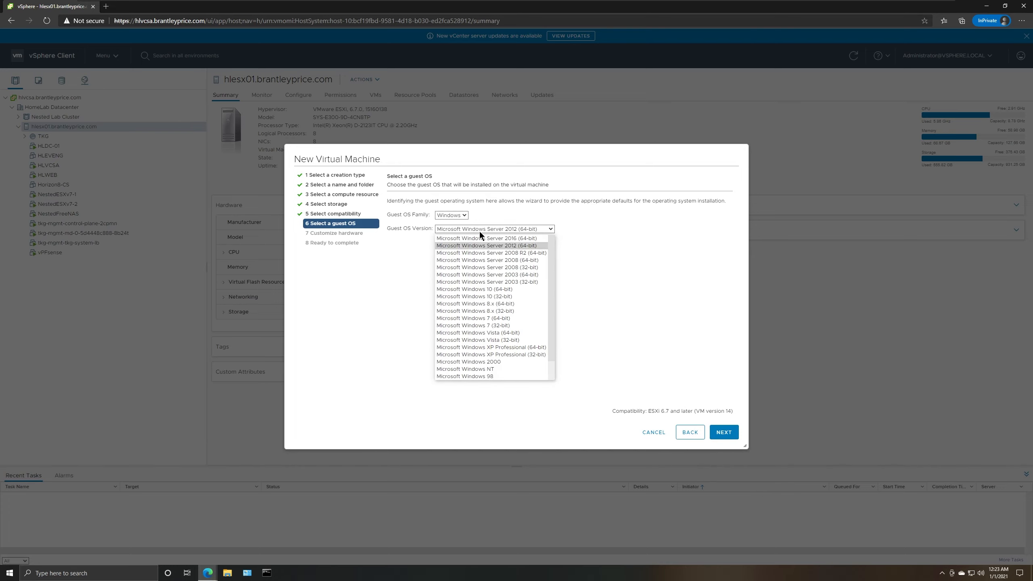
click(520, 238)
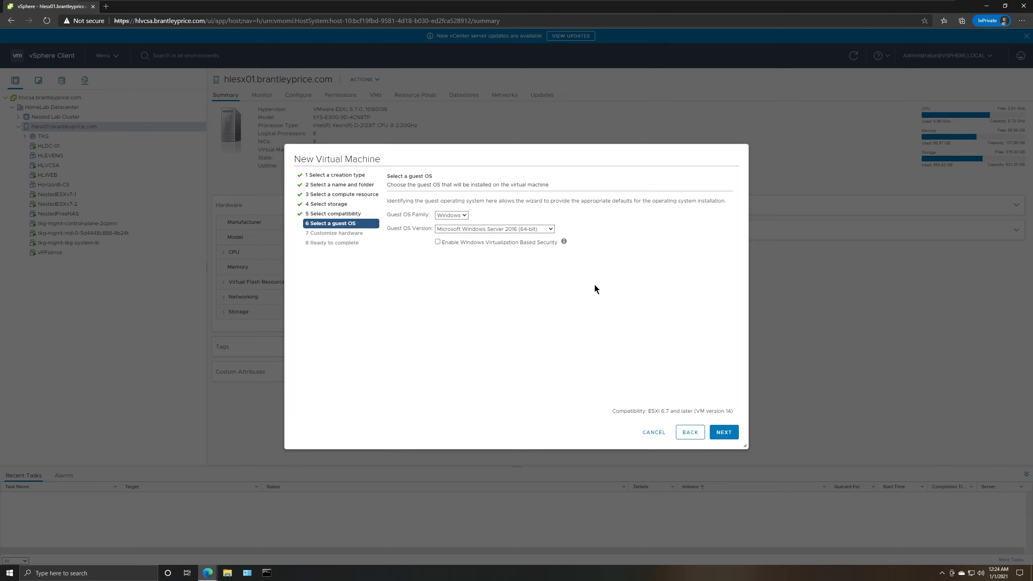
click(724, 432)
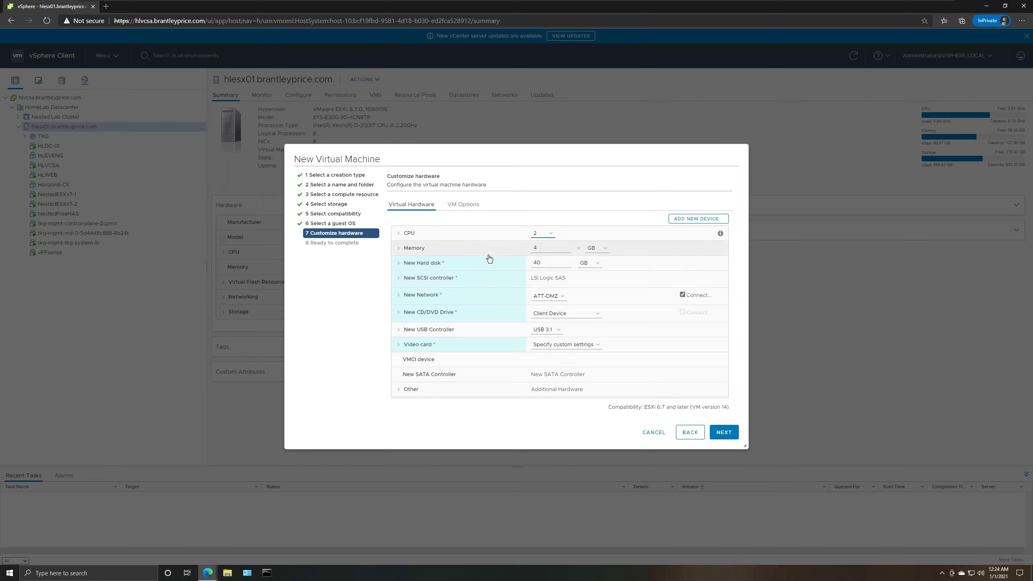
Expand the new network's hardware settings and set its adapter type to VMXNET 3
click(422, 295)
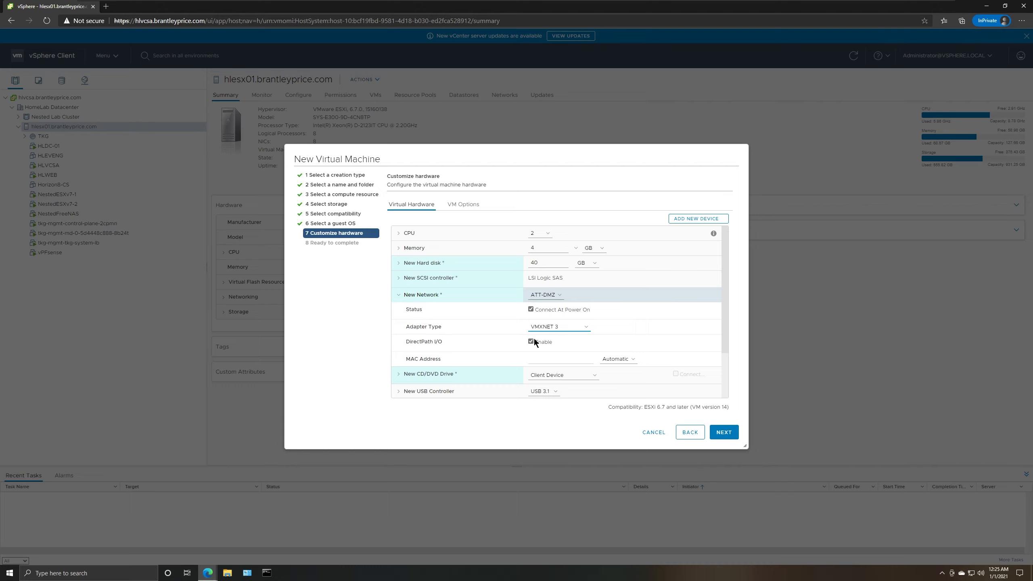
click(555, 328)
click(557, 338)
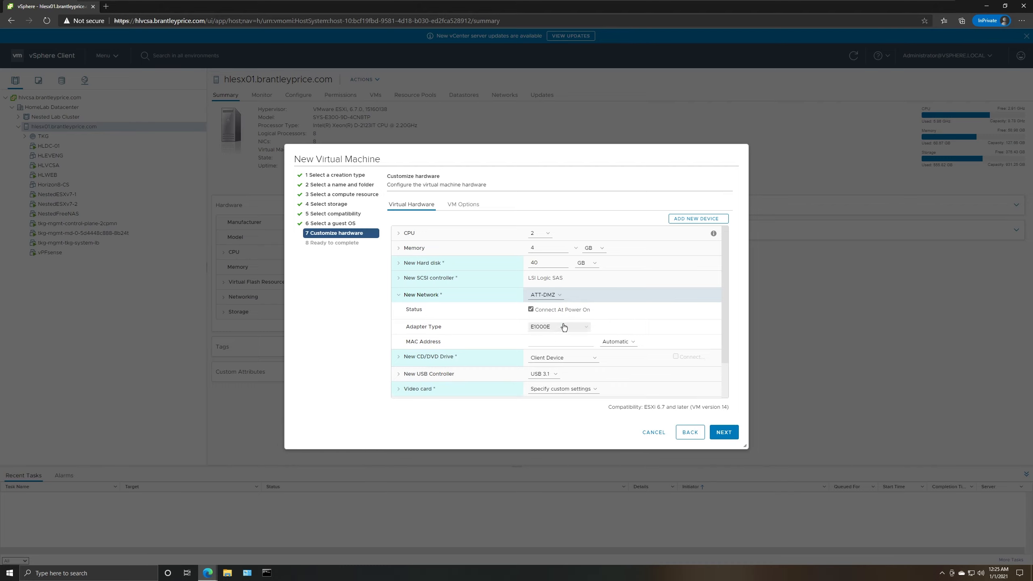
click(563, 326)
click(557, 351)
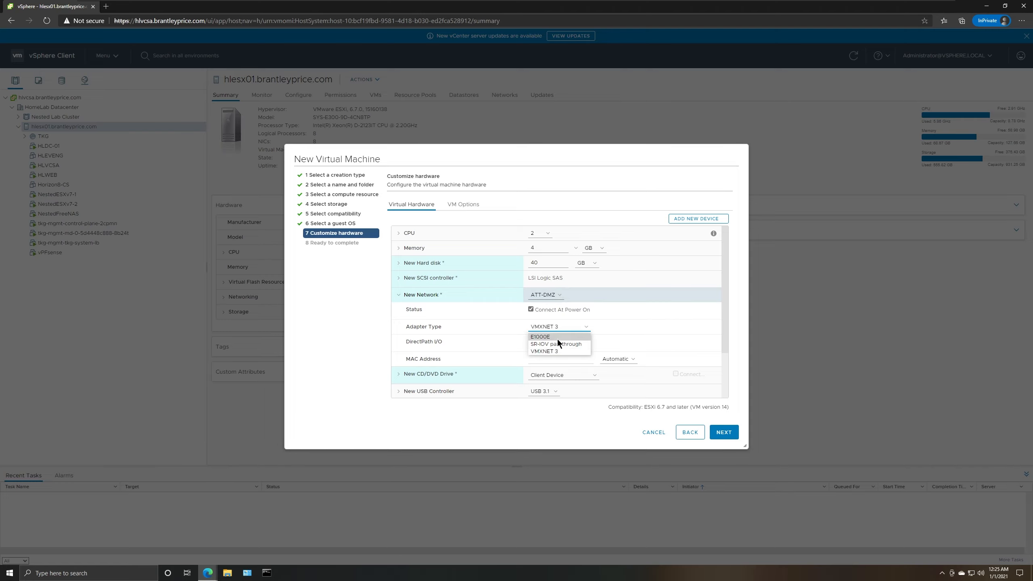
click(348, 324)
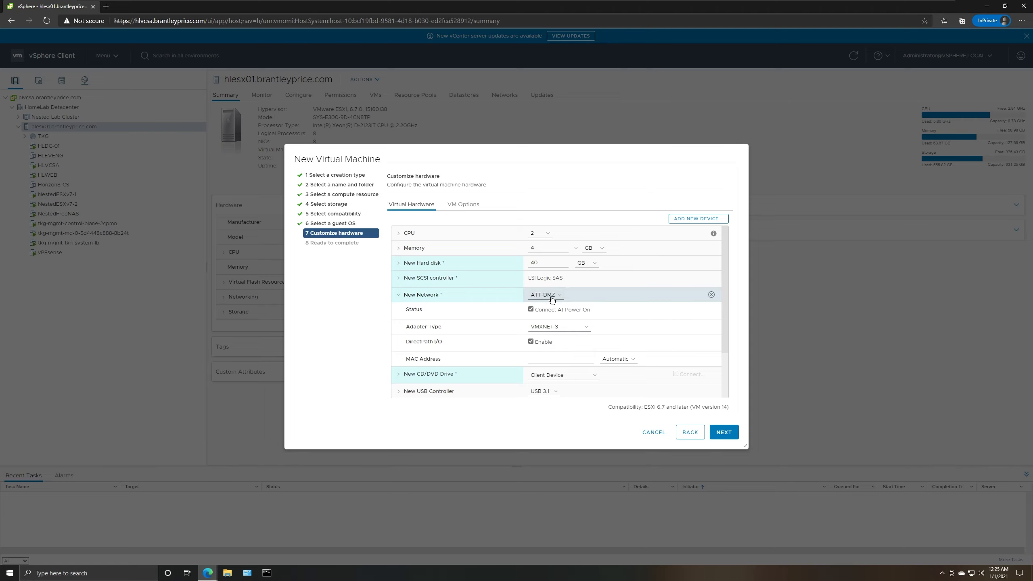
Connect the new network adapter to Prod Network and accept the hardware configuration
click(552, 296)
click(554, 313)
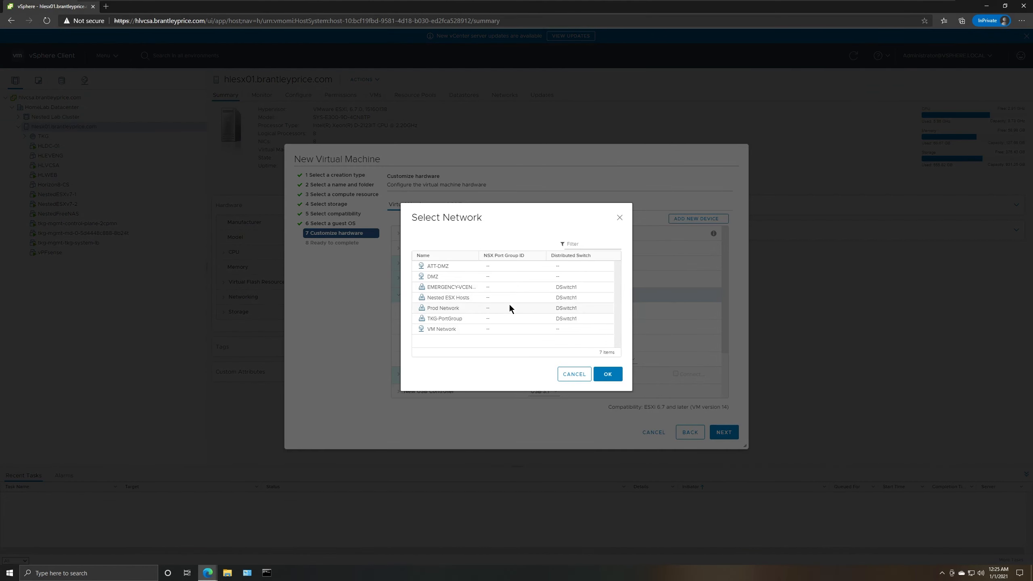
click(454, 309)
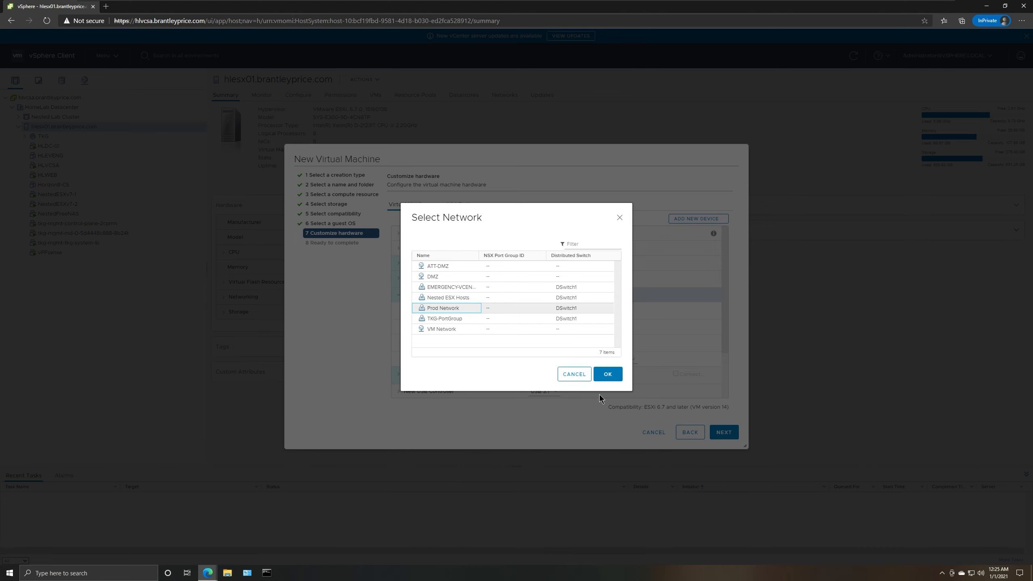
click(612, 377)
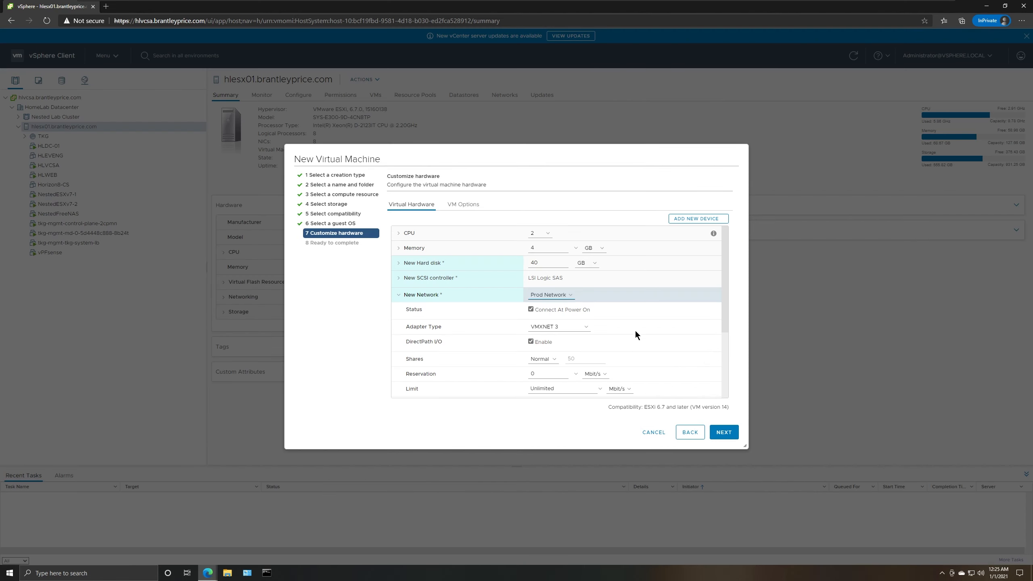
scroll(636, 331, down, 3)
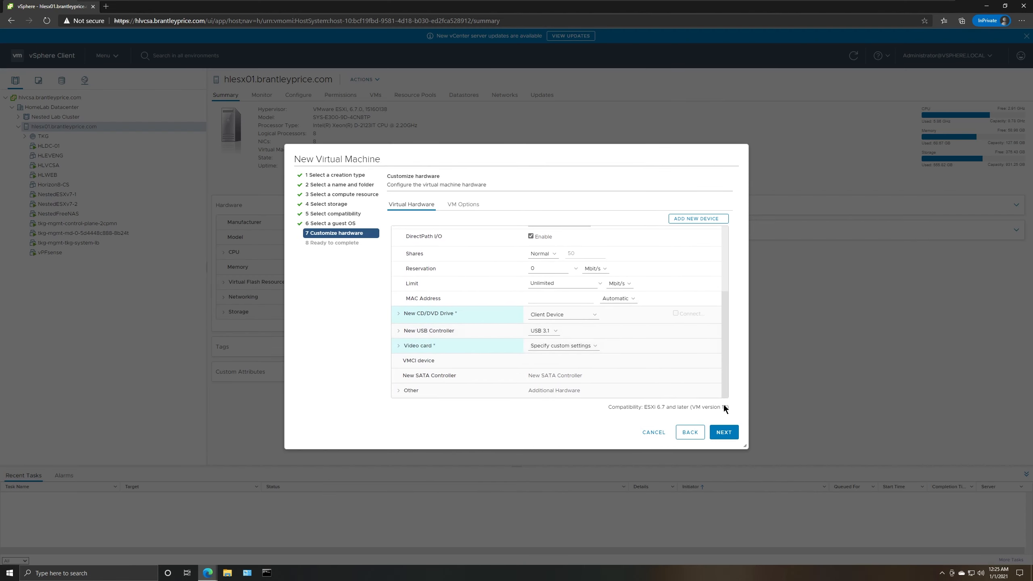
click(735, 437)
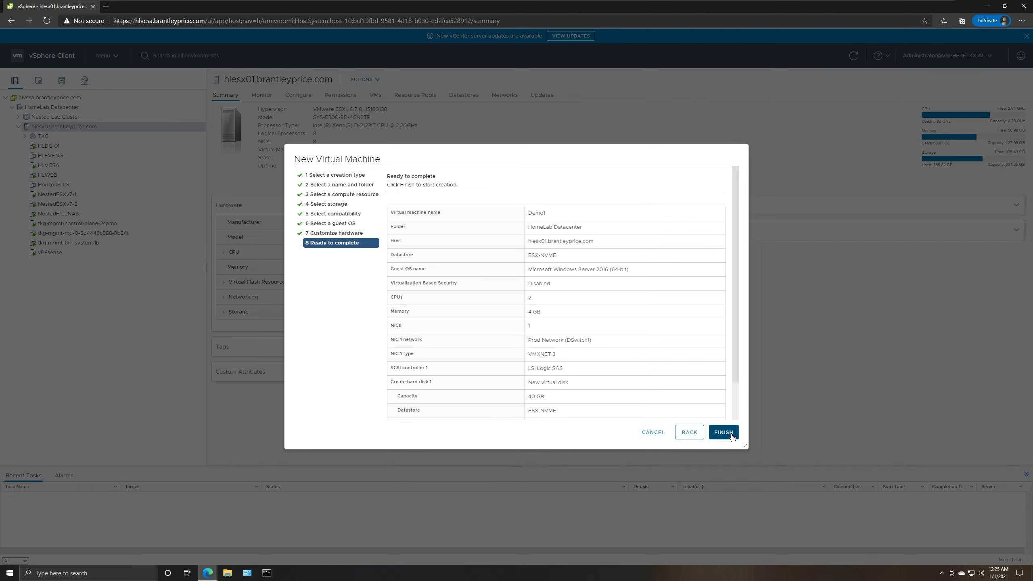
Finish creating the virtual machine after reviewing its settings, and open the Demo1 summary
scroll(645, 294, down, 2)
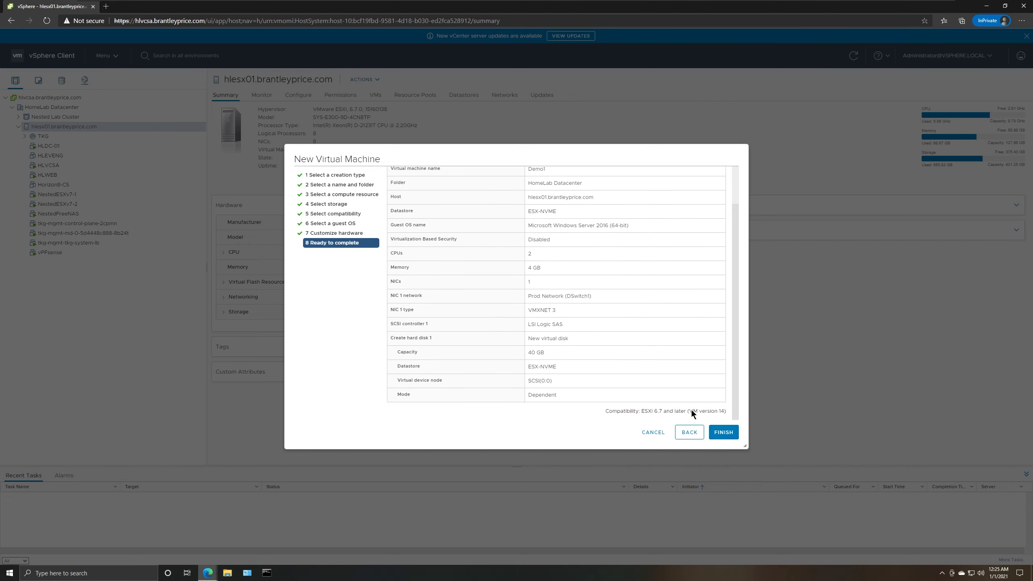
click(728, 433)
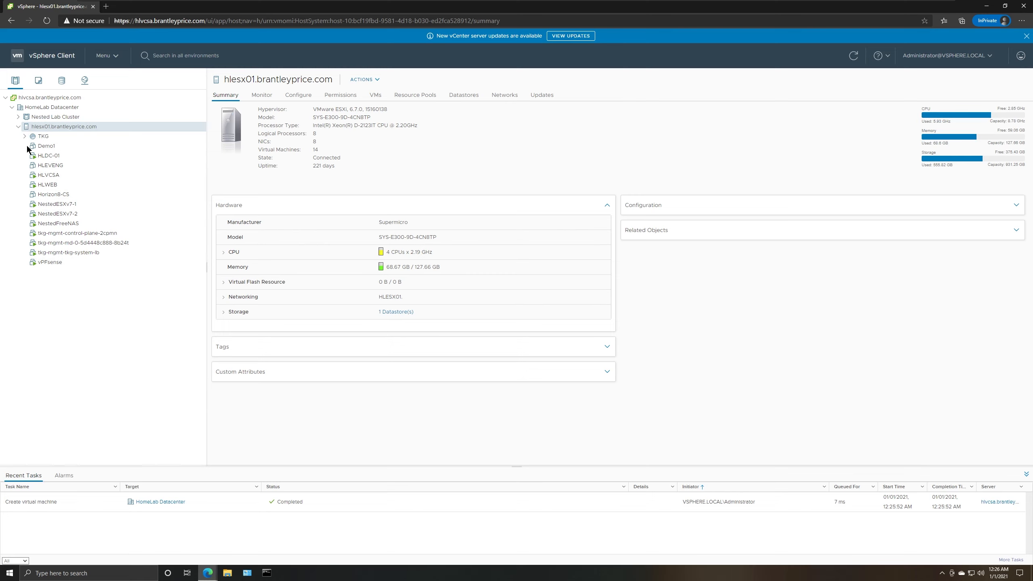
click(53, 145)
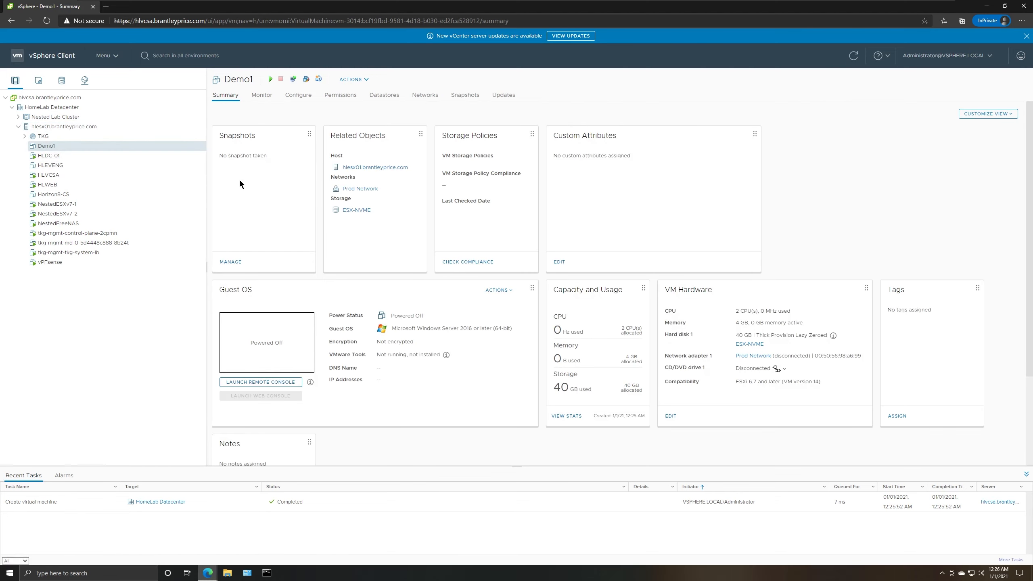